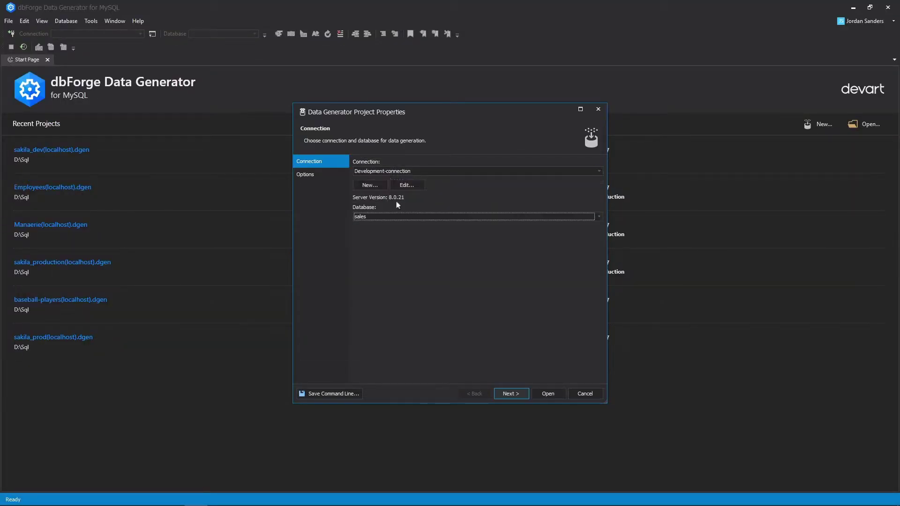
Step: Keep Development-connection and the sales database, and create the project with default options
{"action": "left_click", "coordinate": [517, 392]}
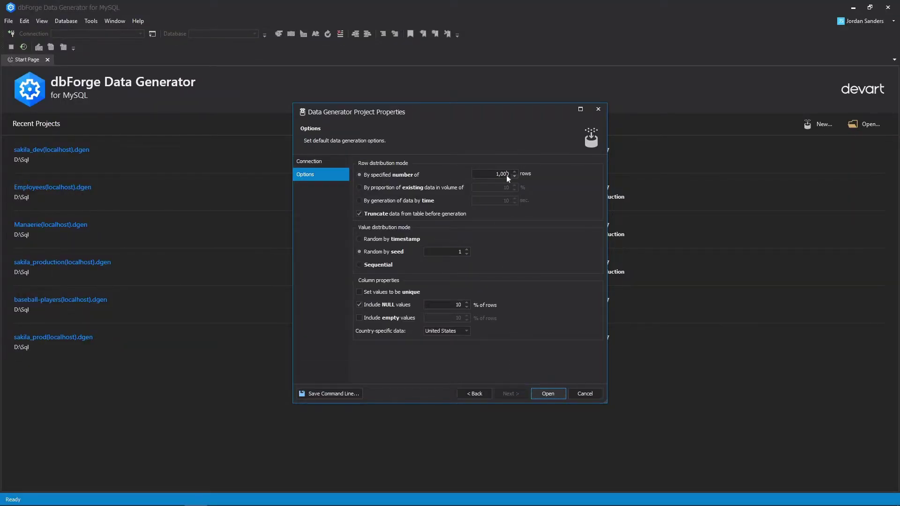
{"action": "left_click", "coordinate": [547, 393]}
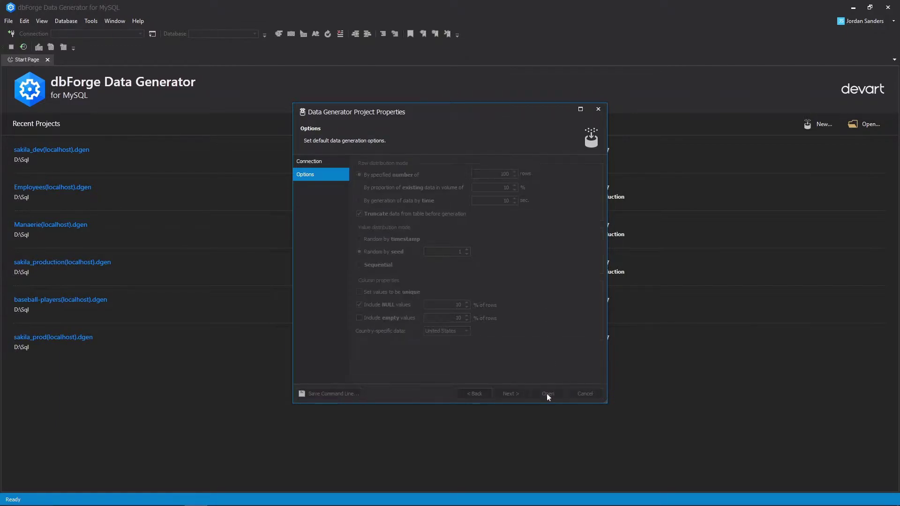
Step: Include all sales tables for population and show the customers Title column's honorific-prefix settings
{"action": "left_click", "coordinate": [5, 126]}
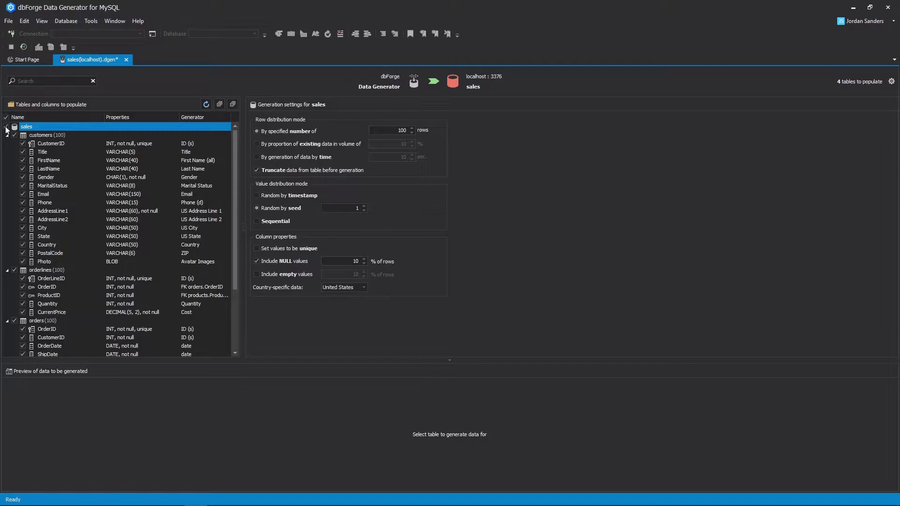
{"action": "left_click", "coordinate": [41, 152]}
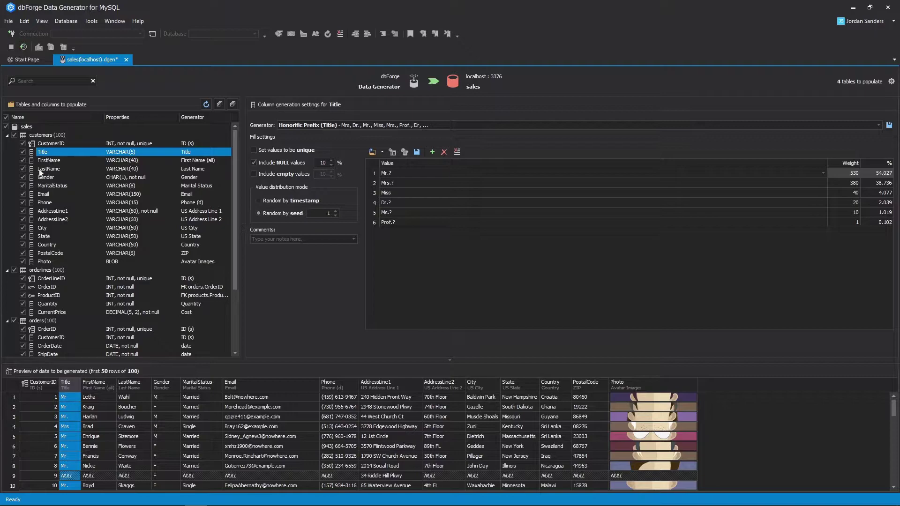
Step: Switch the customers AddressLine1 column to the UK Address Full generator
{"action": "left_click", "coordinate": [39, 170]}
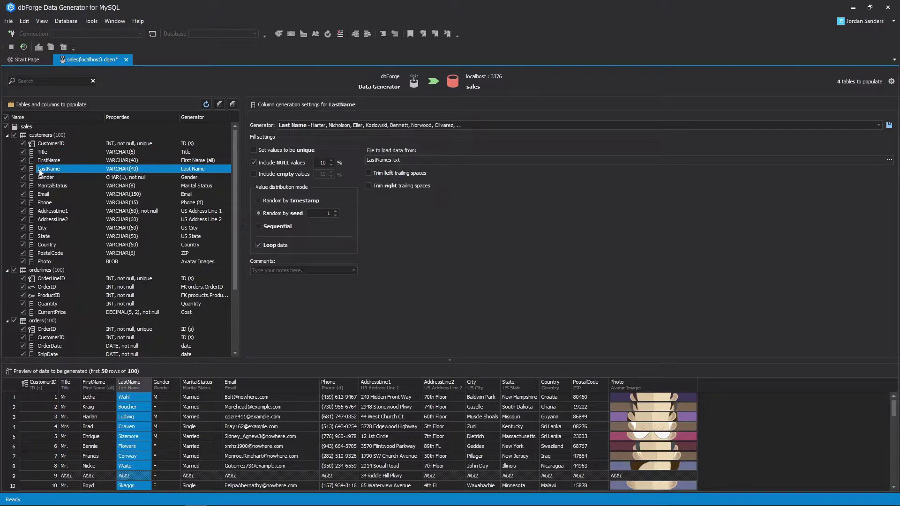
{"action": "left_click", "coordinate": [41, 212]}
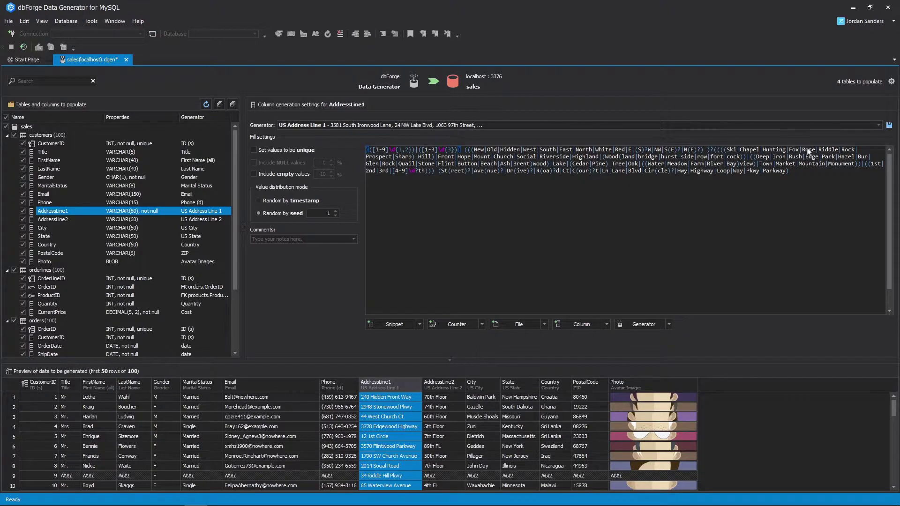
{"action": "left_click", "coordinate": [879, 126]}
{"action": "type", "text": "A"}
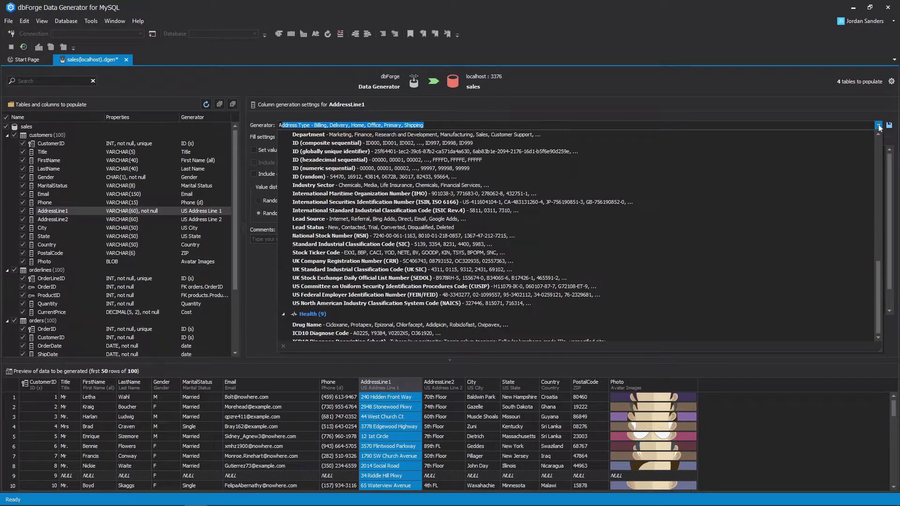
{"action": "type", "text": "ddr"}
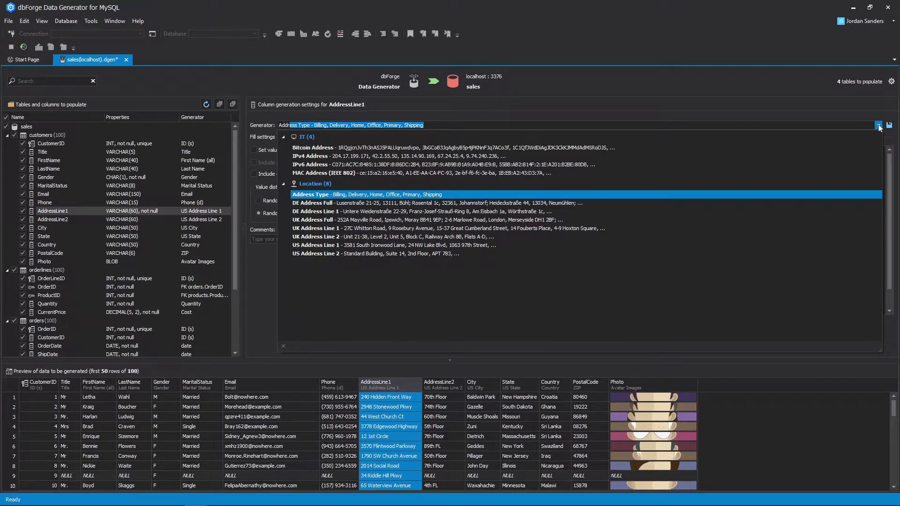
{"action": "key", "text": "Down"}
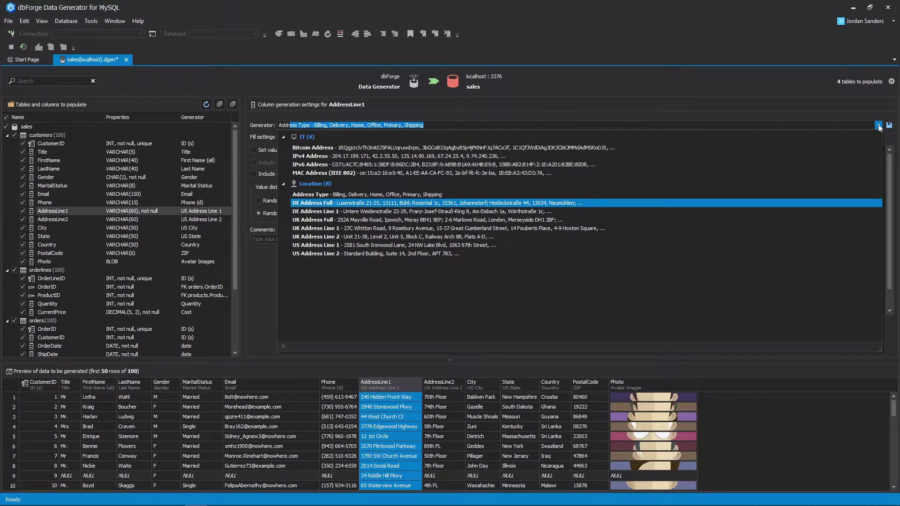
{"action": "key", "text": "Down"}
{"action": "key", "text": "Down"}
{"action": "key", "text": "Return"}
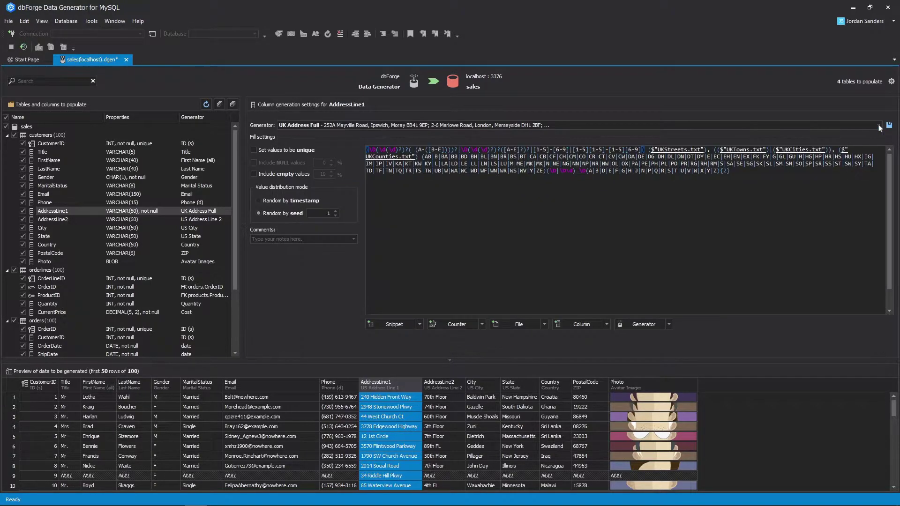
{"action": "key", "text": "Home"}
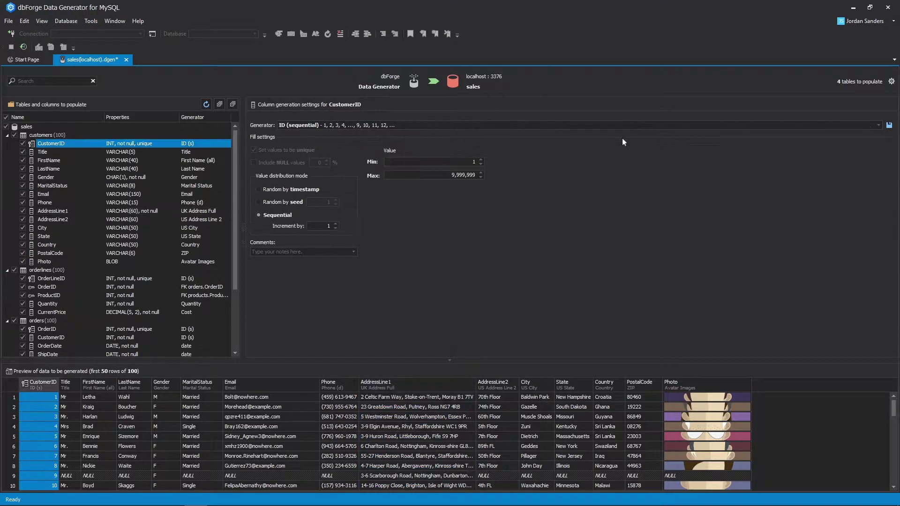
Step: Set the minimum CustomerID to 100 and the minimum OrderLineID to 1,000
{"action": "left_click", "coordinate": [475, 162]}
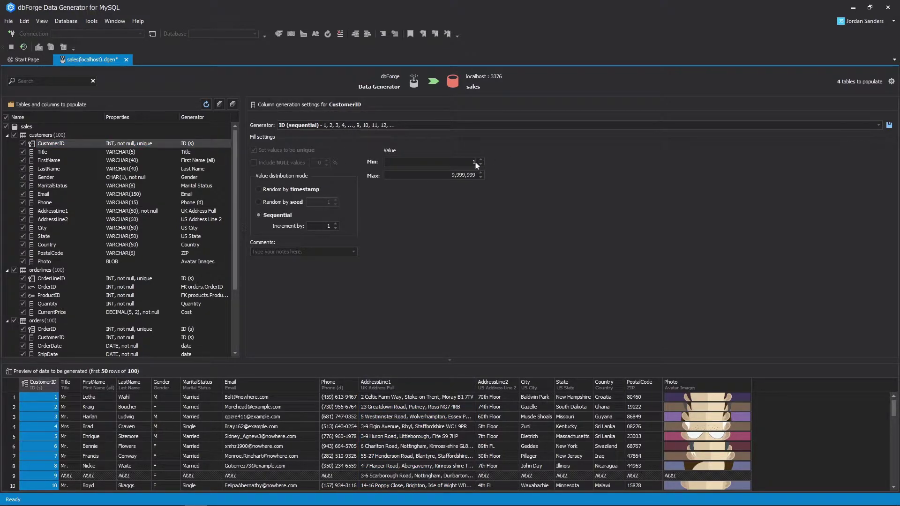
{"action": "type", "text": "00"}
{"action": "left_click", "coordinate": [32, 279]}
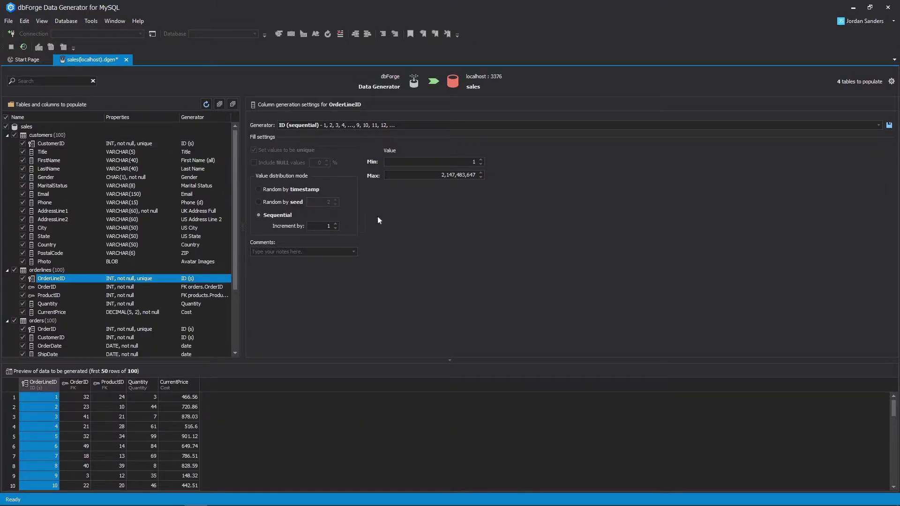
{"action": "left_click", "coordinate": [475, 162]}
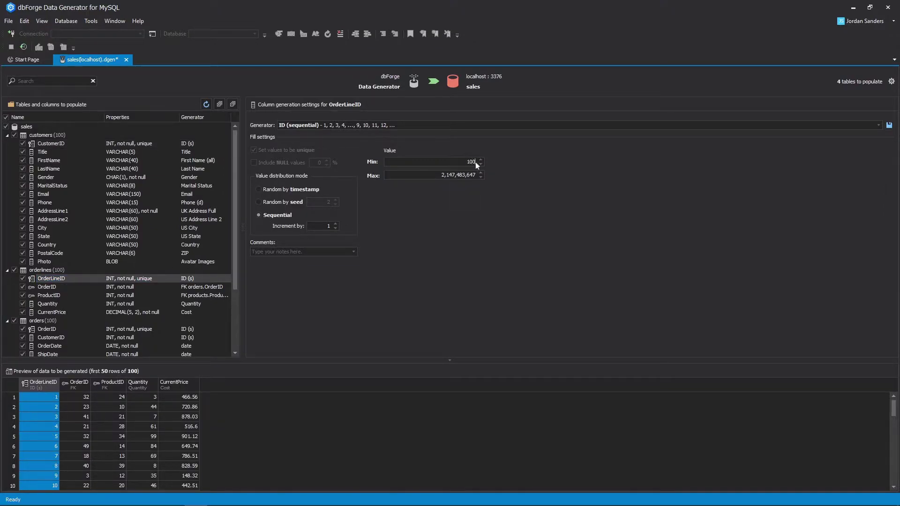
{"action": "left_click", "coordinate": [32, 286]}
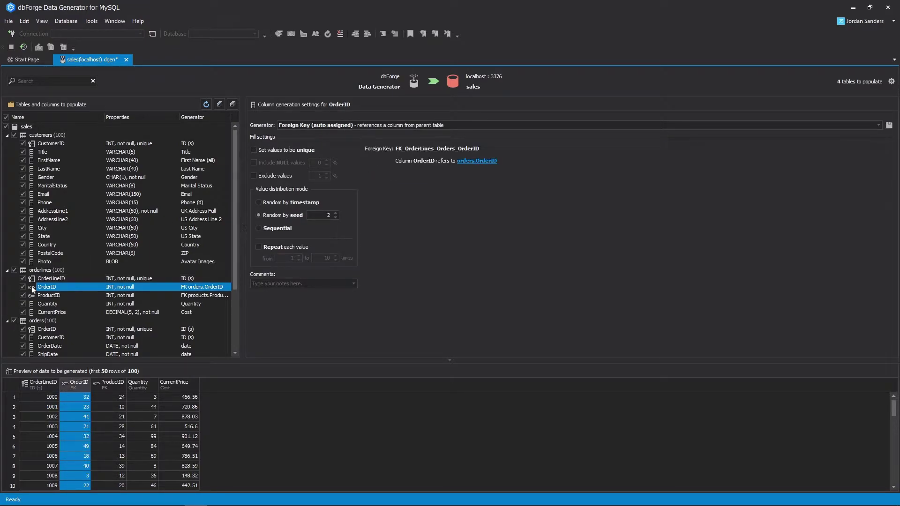
Step: Enable Repeat each value on orderlines OrderID with a range of 1 to 5
{"action": "left_click", "coordinate": [459, 161]}
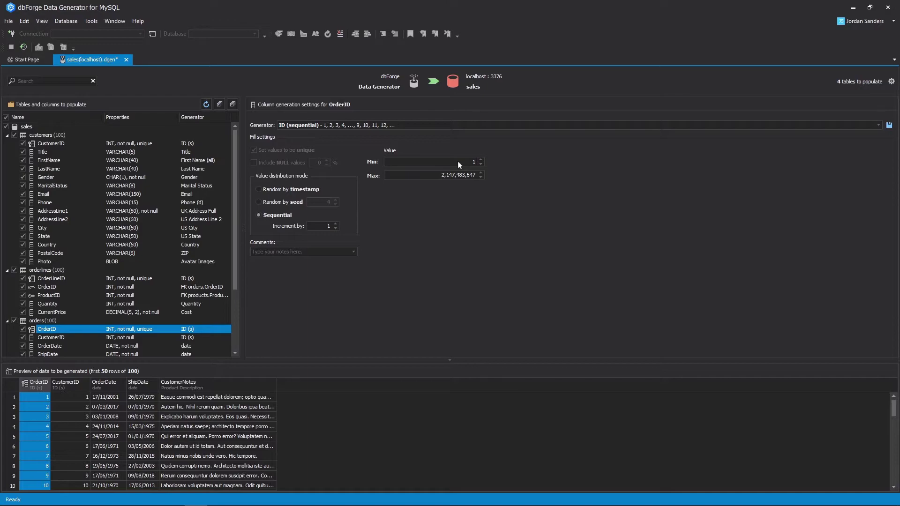
{"action": "left_click", "coordinate": [32, 286]}
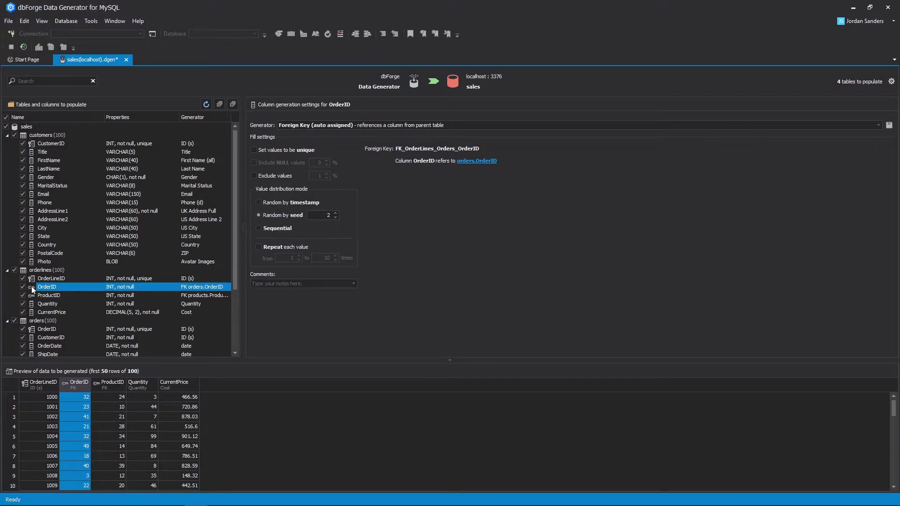
{"action": "left_click", "coordinate": [257, 247]}
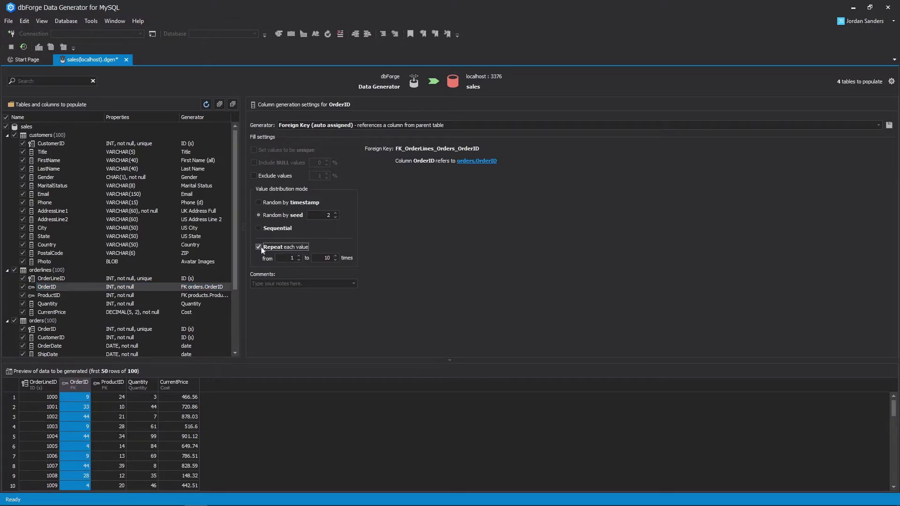
{"action": "double_click", "coordinate": [326, 258]}
{"action": "type", "text": "5"}
{"action": "left_click", "coordinate": [19, 83]}
{"action": "type", "text": "to"}
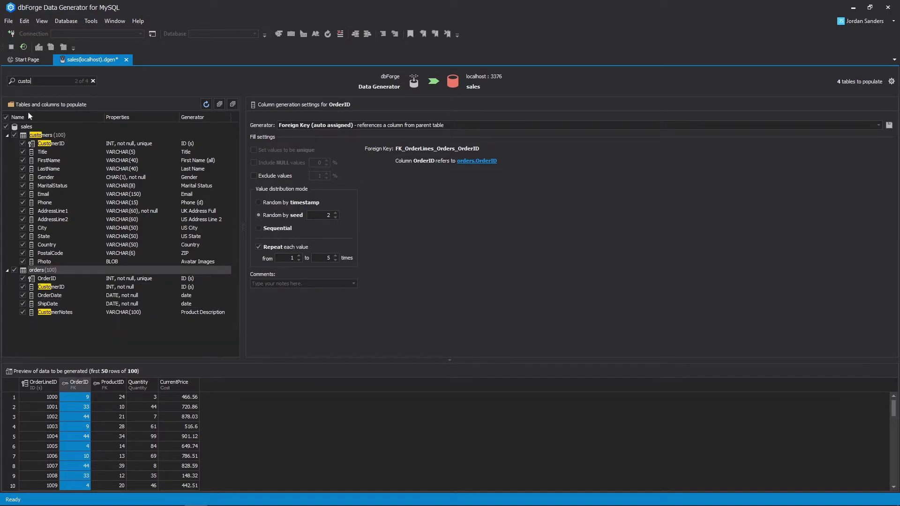
Step: Give orders CustomerID a Foreign Key generator referencing customers.CustomerID
{"action": "left_click", "coordinate": [34, 144]}
{"action": "left_click", "coordinate": [32, 288]}
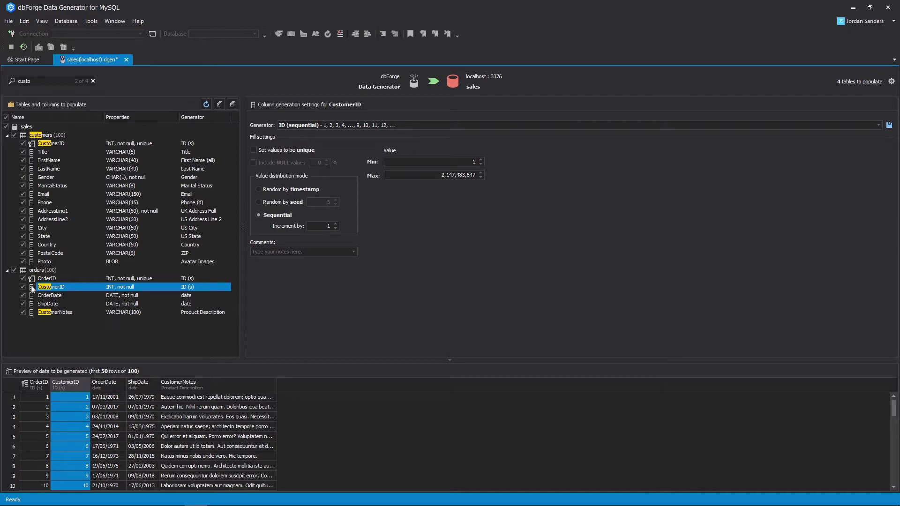
{"action": "left_click", "coordinate": [879, 125]}
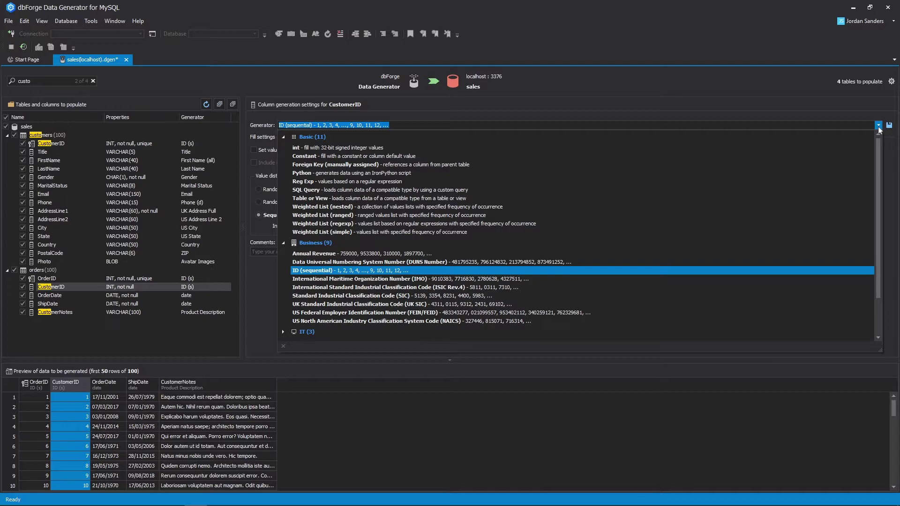
{"action": "type", "text": "foreign"}
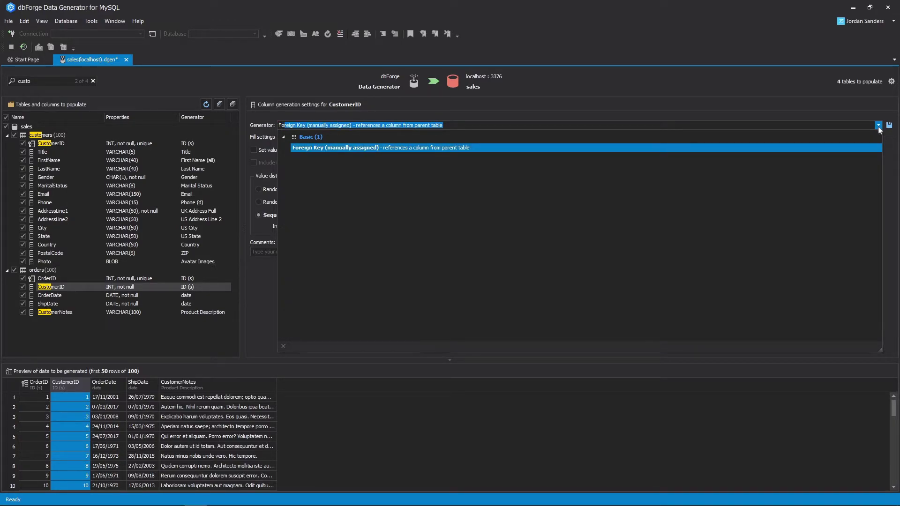
{"action": "key", "text": "Return"}
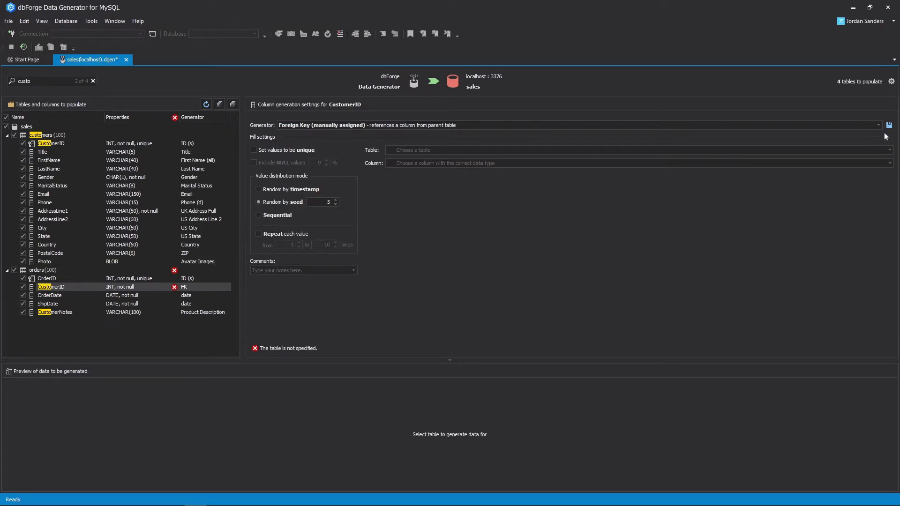
{"action": "left_click", "coordinate": [889, 150]}
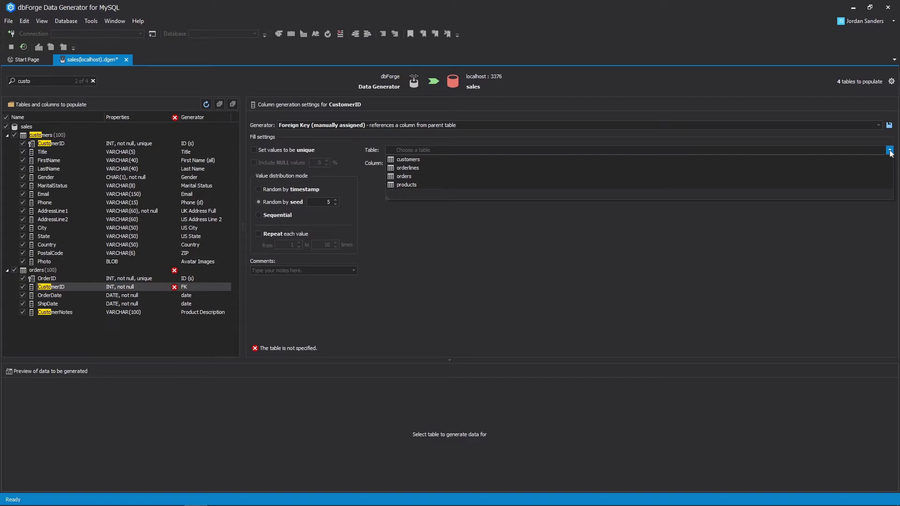
{"action": "key", "text": "Down"}
{"action": "key", "text": "Return"}
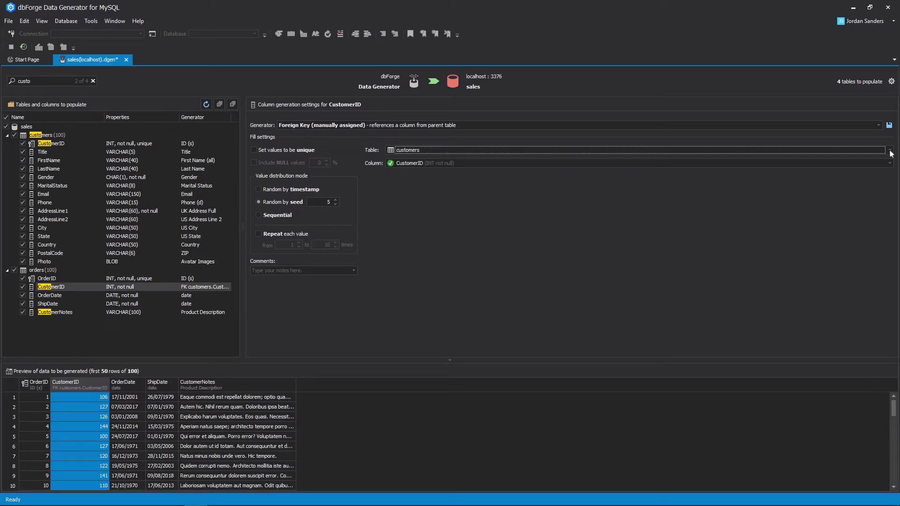
{"action": "left_click", "coordinate": [32, 296]}
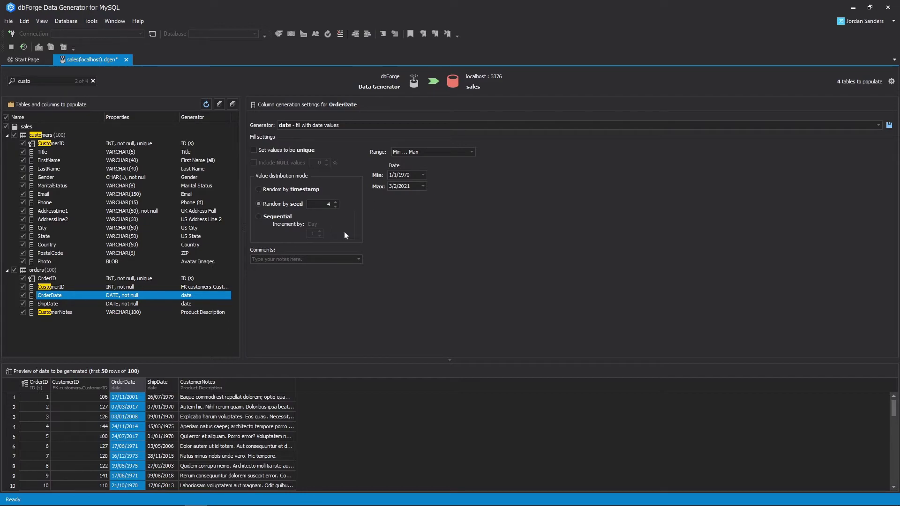
Step: Set OrderDate to an Offset from now range with custom offsets of -30 to 10 days
{"action": "left_click", "coordinate": [472, 152]}
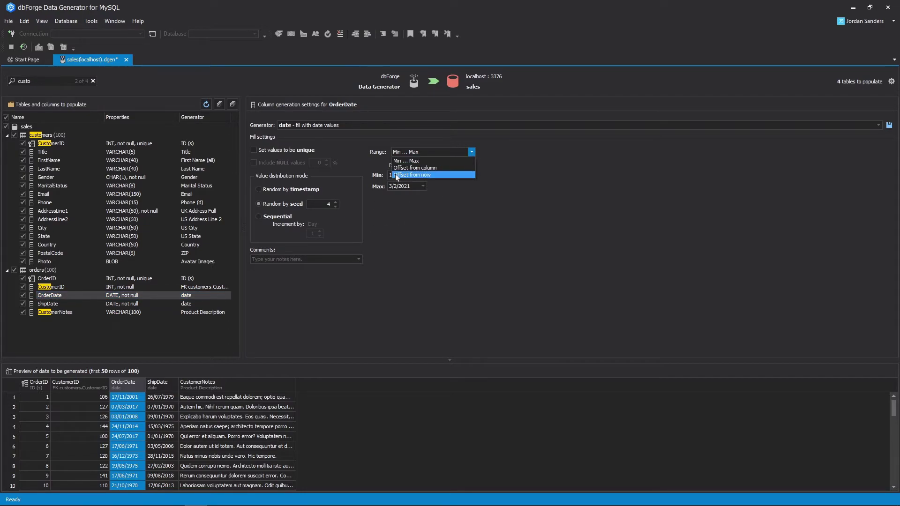
{"action": "left_click", "coordinate": [396, 176]}
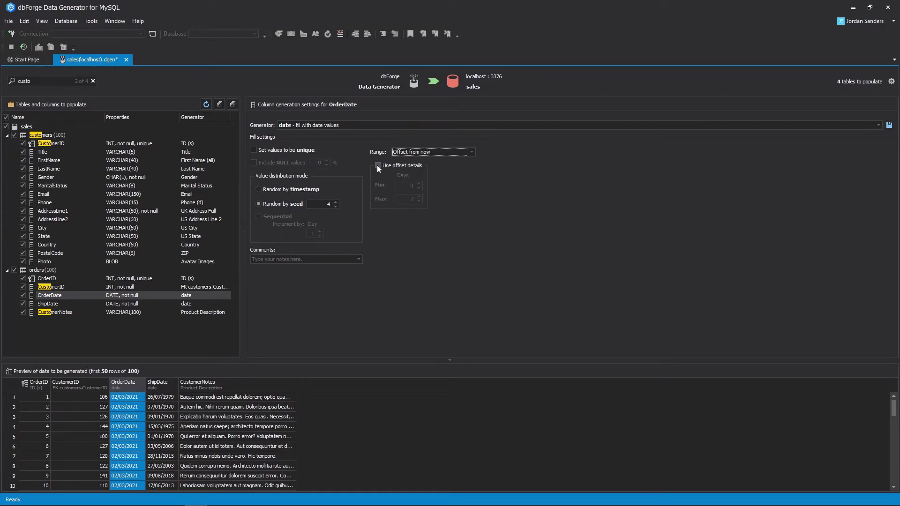
{"action": "left_click", "coordinate": [378, 166]}
Step: Set ShipDate to an Offset from column range on OrderDate, with a maximum offset of 10 days
{"action": "left_click", "coordinate": [84, 304]}
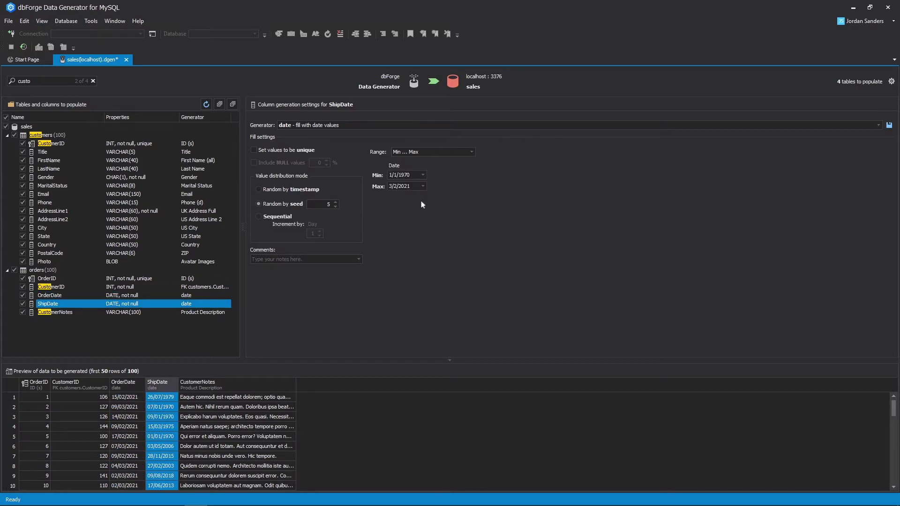
{"action": "left_click", "coordinate": [471, 151]}
{"action": "left_click", "coordinate": [402, 169]}
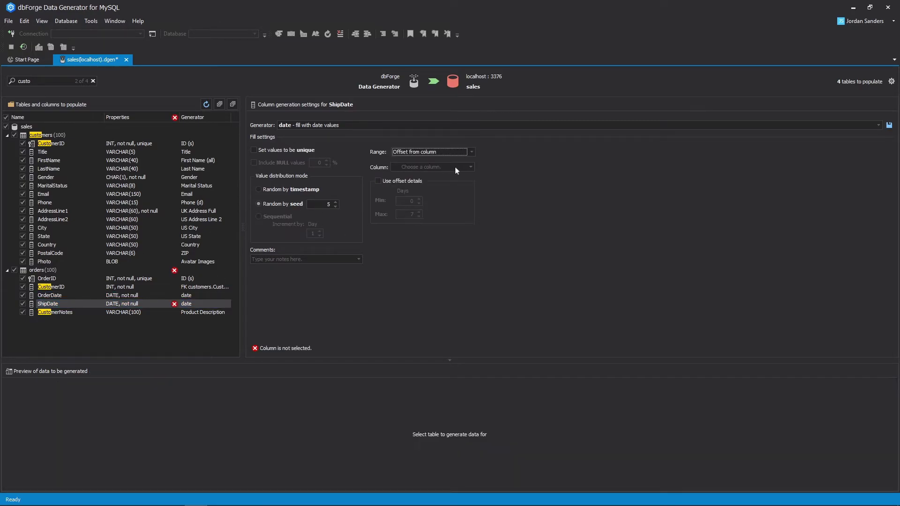
{"action": "left_click", "coordinate": [471, 168]}
{"action": "left_click", "coordinate": [414, 177]}
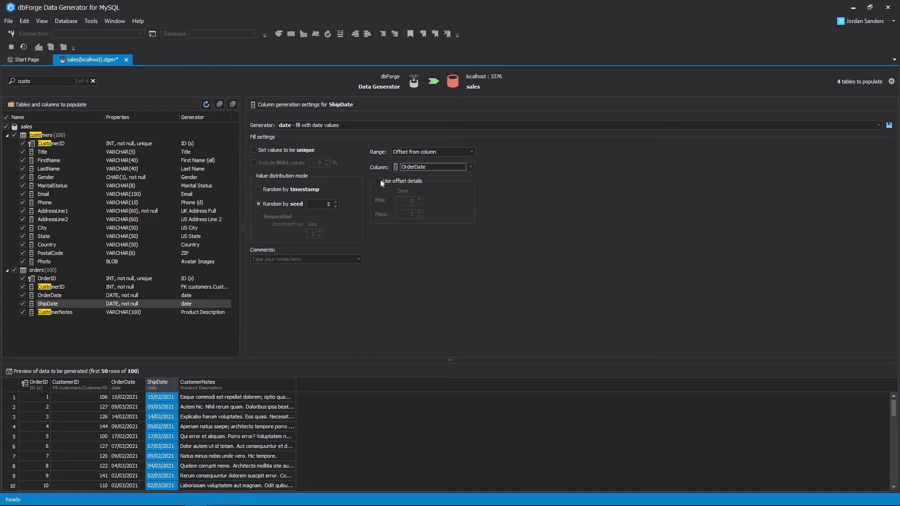
{"action": "left_click", "coordinate": [379, 181]}
{"action": "double_click", "coordinate": [411, 215]}
{"action": "type", "text": "10"}
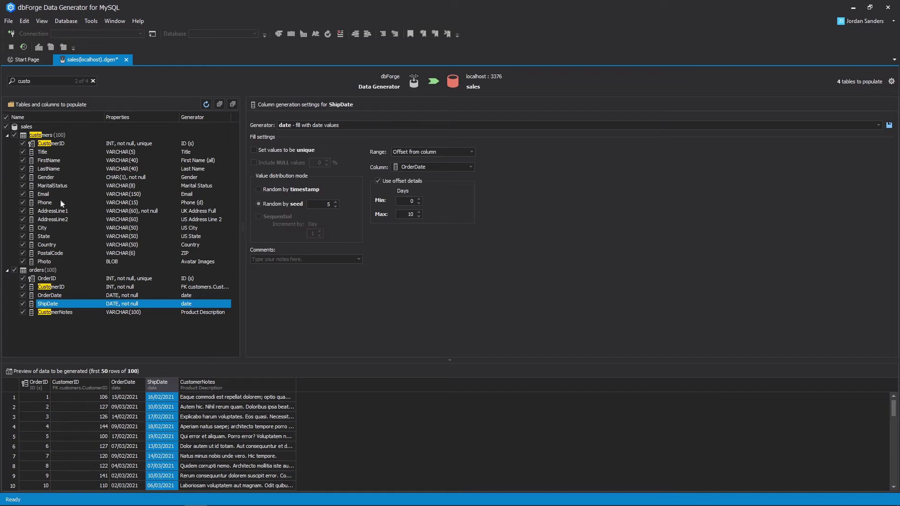
{"action": "left_click", "coordinate": [30, 196]}
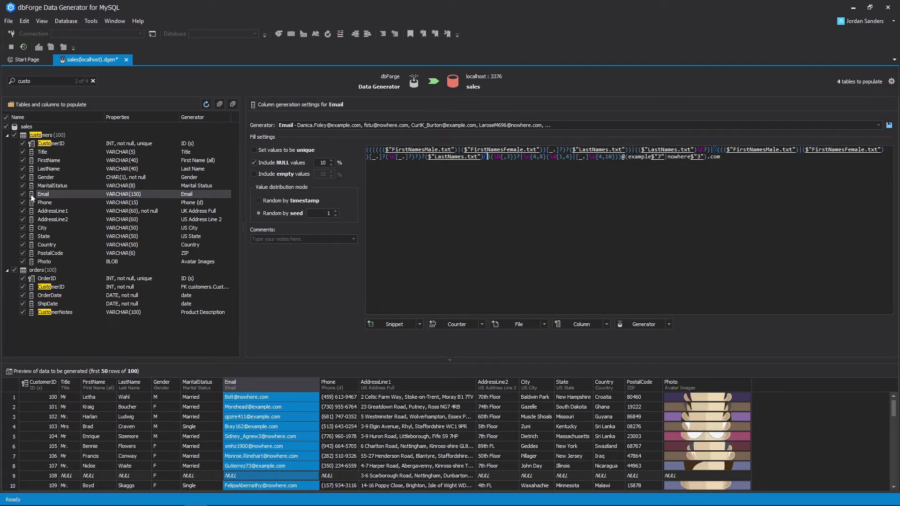
{"action": "key", "text": "ctrl+a"}
{"action": "key", "text": "Delete"}
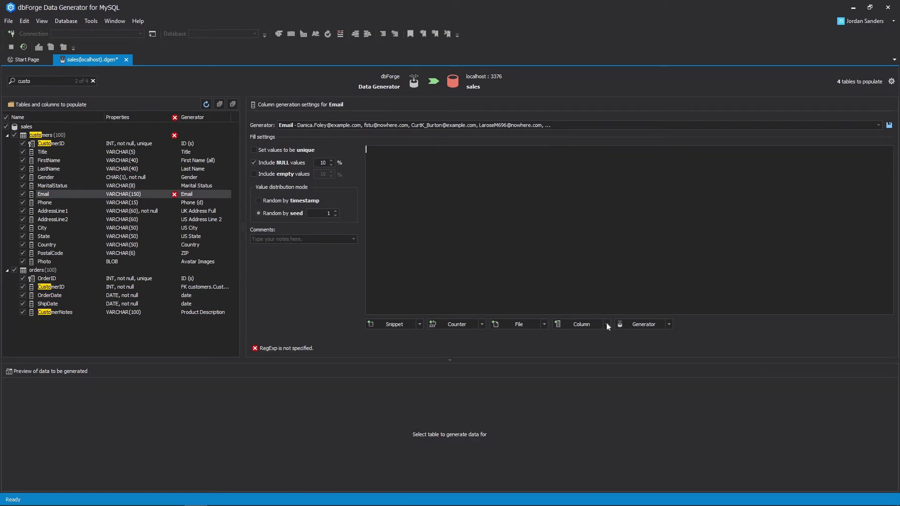
{"action": "left_click", "coordinate": [607, 323]}
{"action": "left_click", "coordinate": [557, 359]}
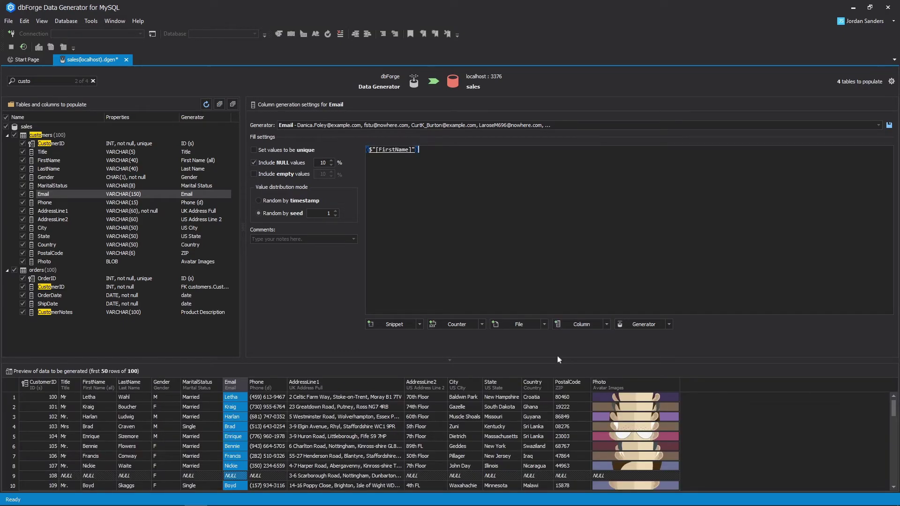
{"action": "type", "text": "."}
{"action": "left_click", "coordinate": [609, 324]}
{"action": "left_click", "coordinate": [560, 370]}
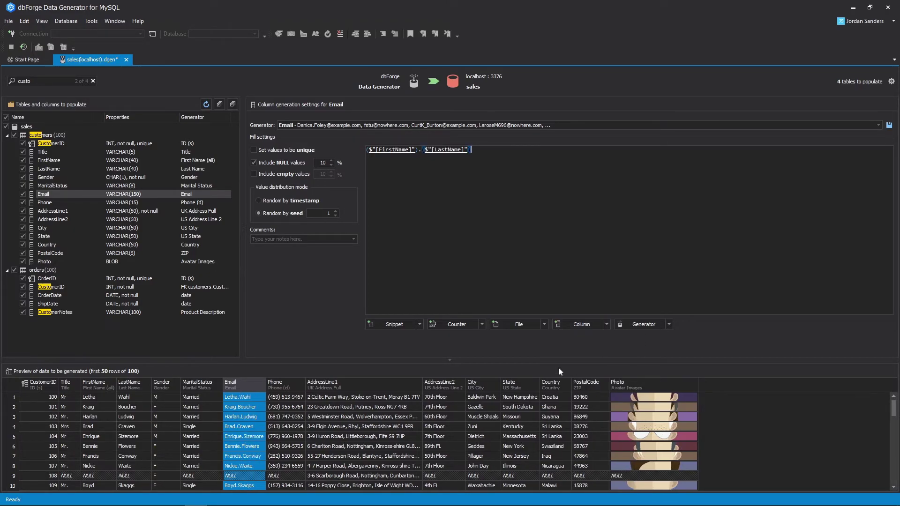
{"action": "type", "text": "@nom"}
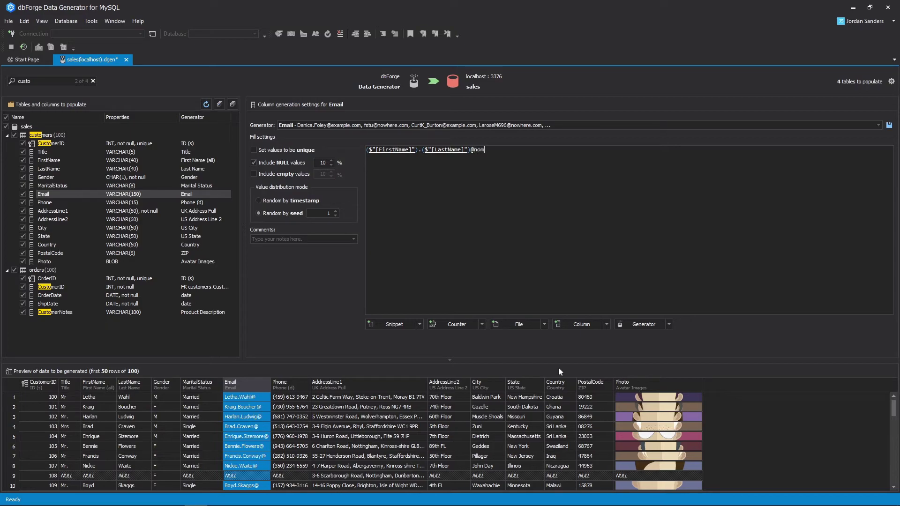
{"action": "type", "text": "ail.com"}
Step: Generate the population script, saved to a file and set to open in the editor
{"action": "left_click", "coordinate": [434, 83]}
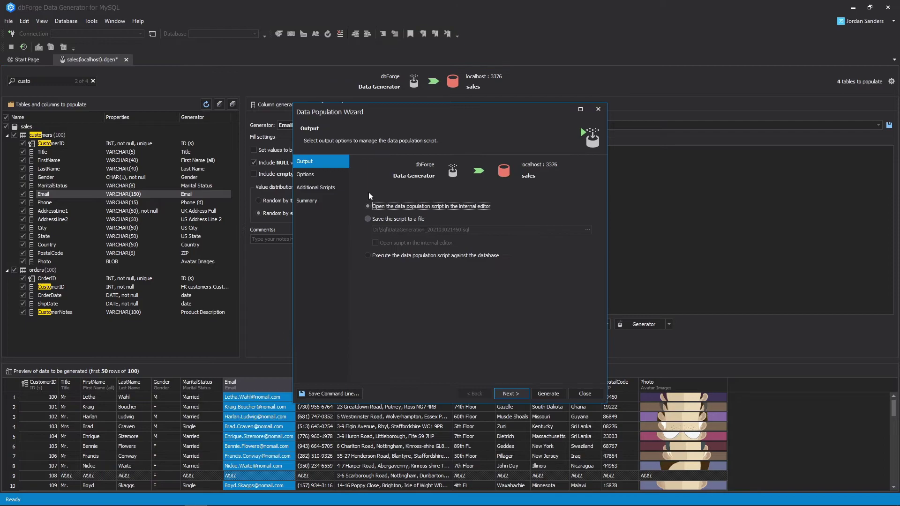
{"action": "left_click", "coordinate": [367, 219]}
{"action": "left_click", "coordinate": [374, 242]}
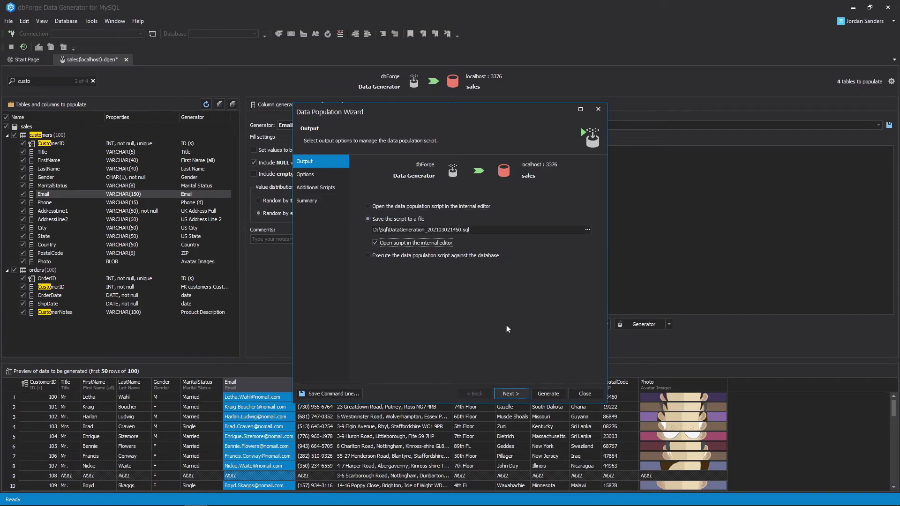
{"action": "left_click", "coordinate": [539, 392]}
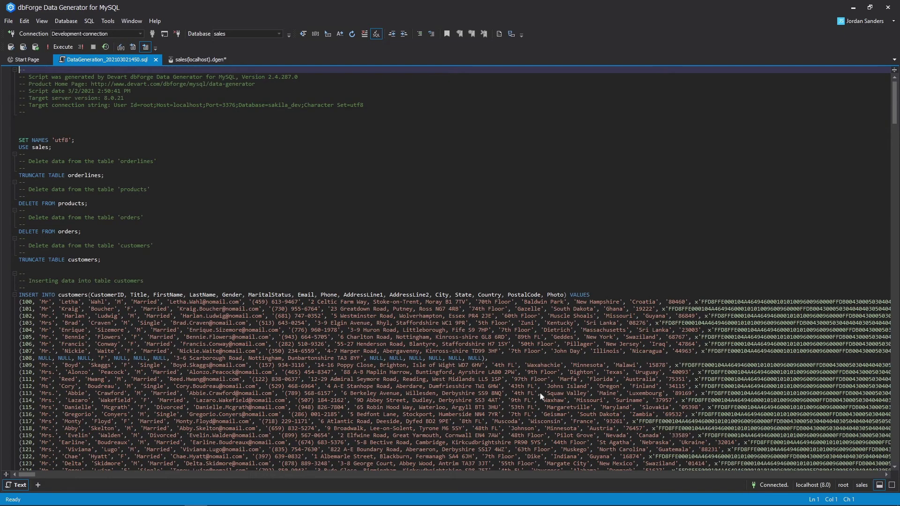
Step: Page through the population script to its final order-line insert rows
{"action": "key", "text": "Page_Down"}
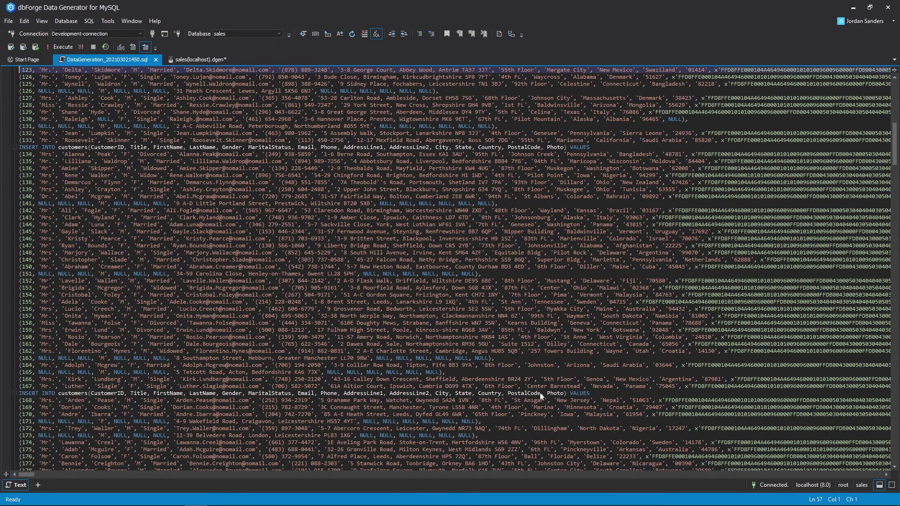
{"action": "key", "text": "Page_Down"}
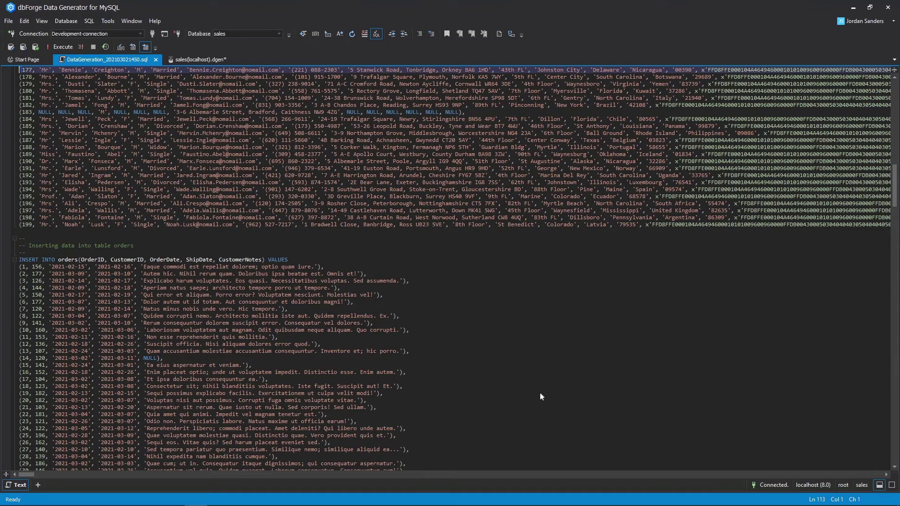
{"action": "key", "text": "ctrl+End"}
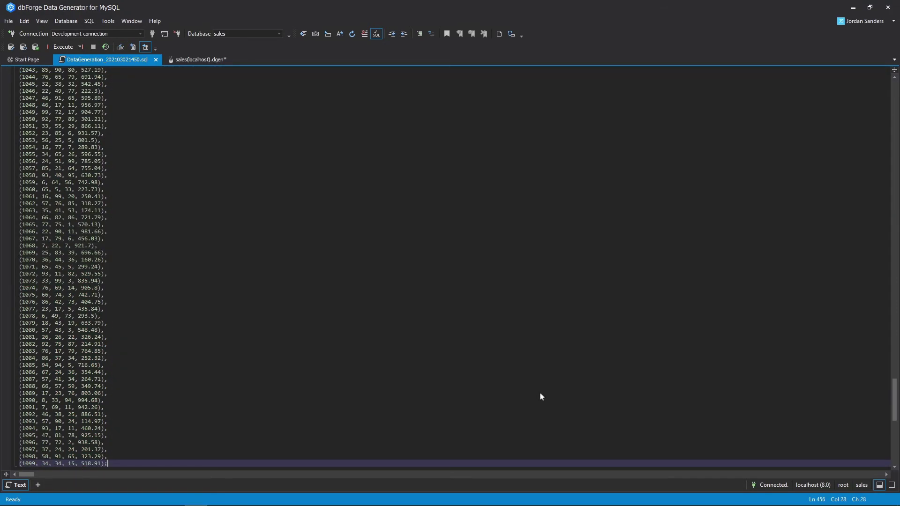